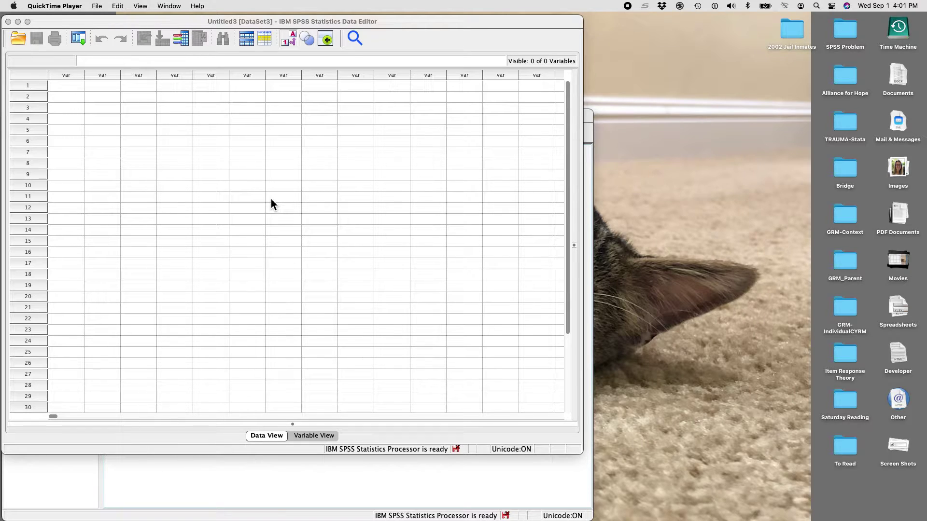
Step: Open the TESTSCORES.SAV data file and review its variable definitions before returning to the data rows
left_click(106, 18)
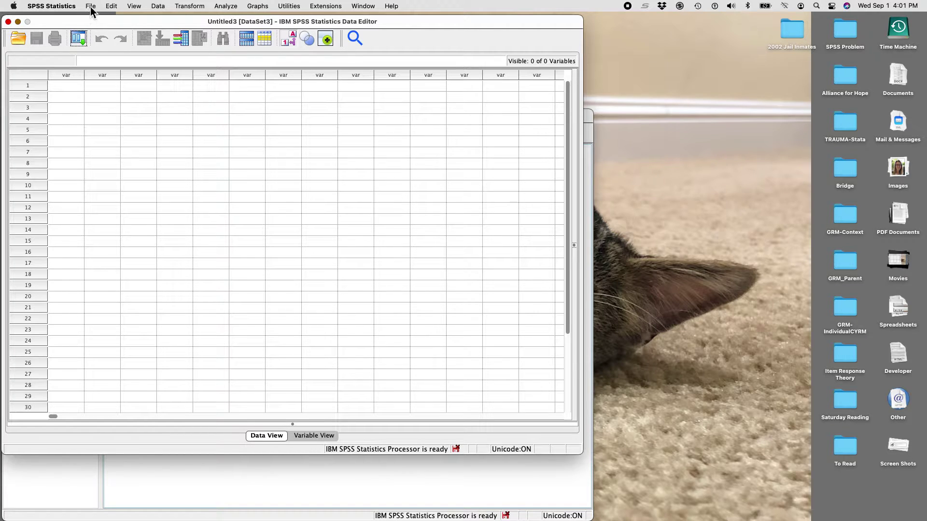
left_click(90, 6)
mouse_move(93, 32)
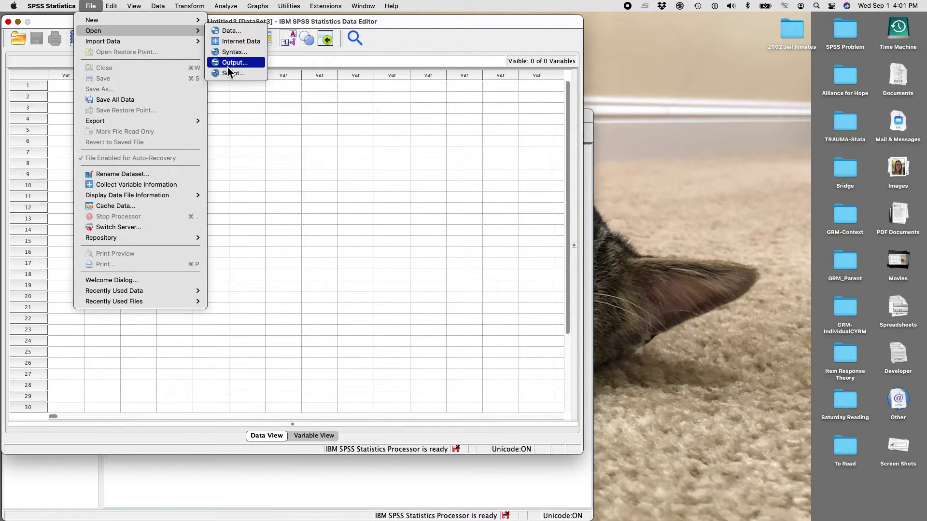
left_click(228, 30)
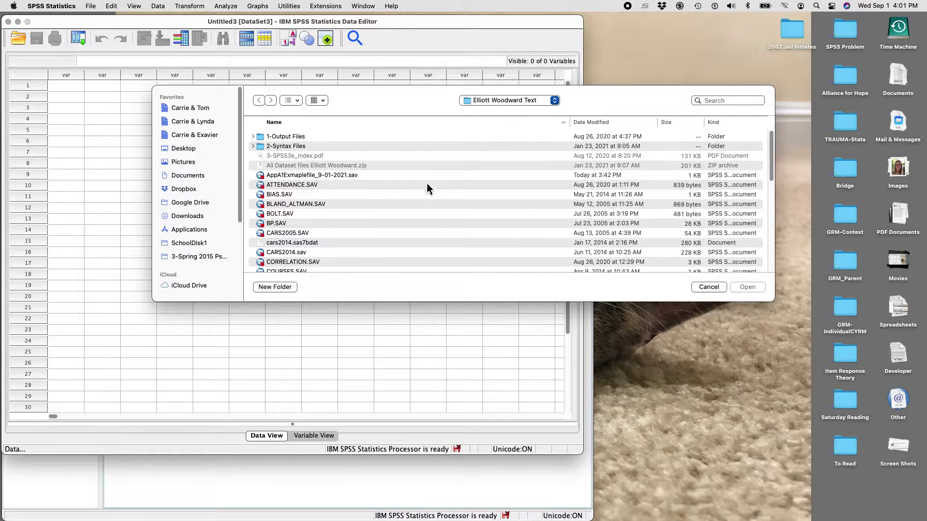
scroll(346, 197, "down", 10)
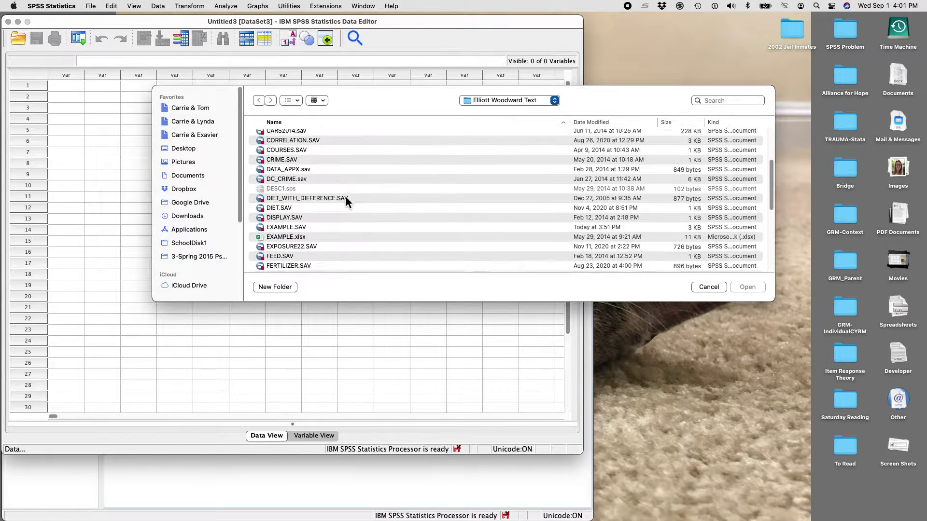
scroll(346, 197, "down", 3)
scroll(346, 197, "down", 6)
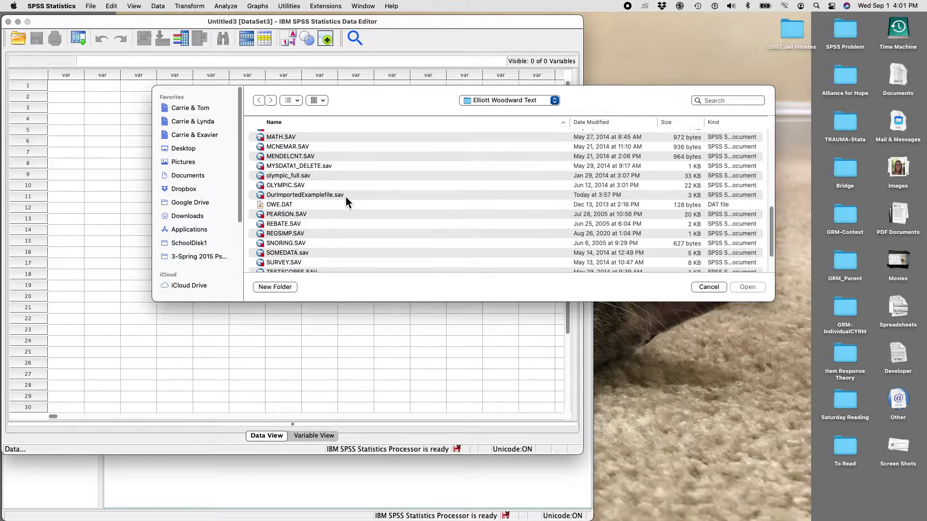
scroll(345, 201, "down", 1)
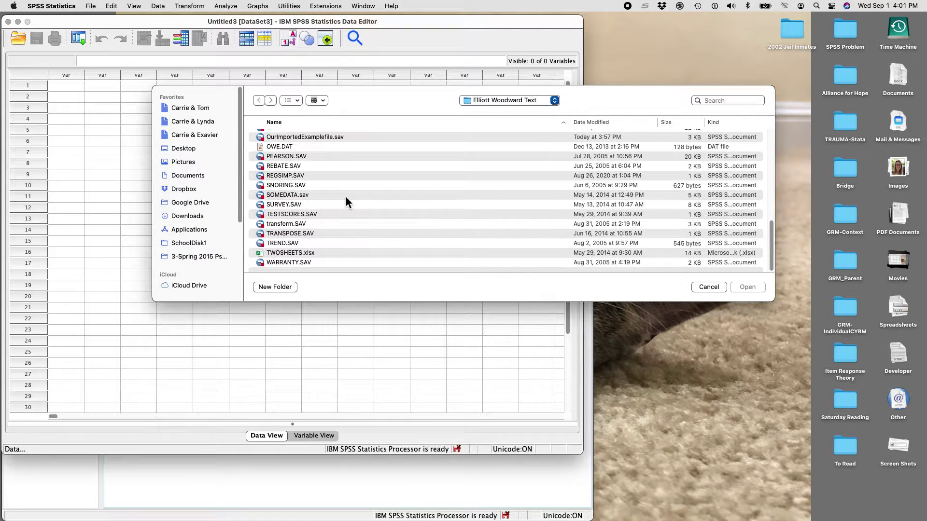
left_click(273, 216)
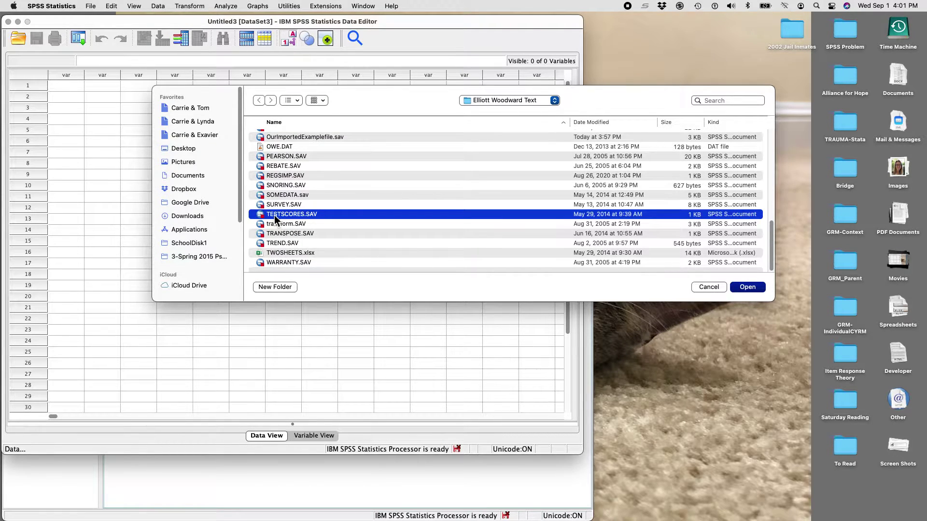
left_click(747, 288)
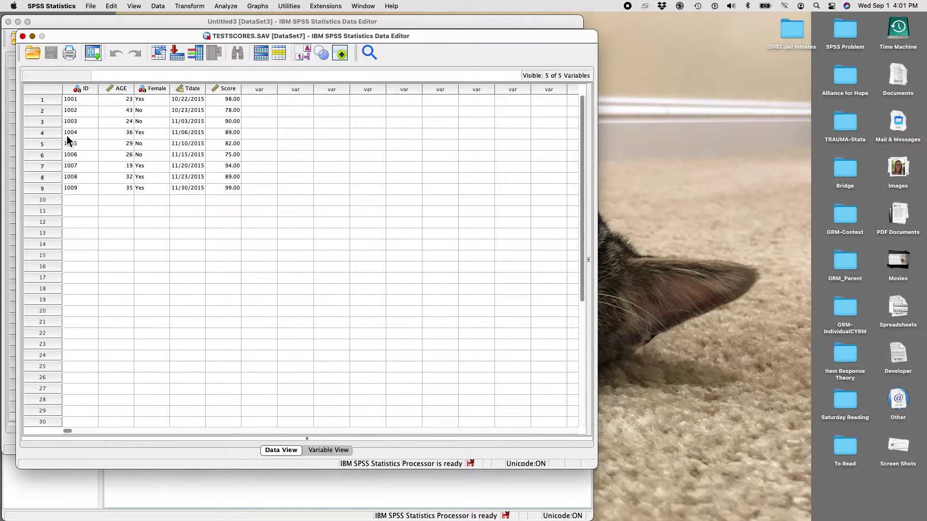
left_click(326, 451)
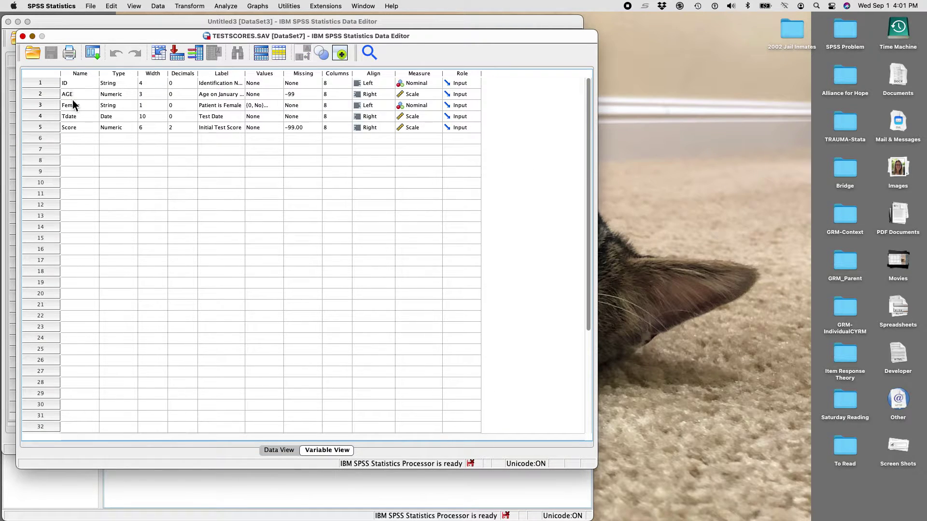
left_click(283, 450)
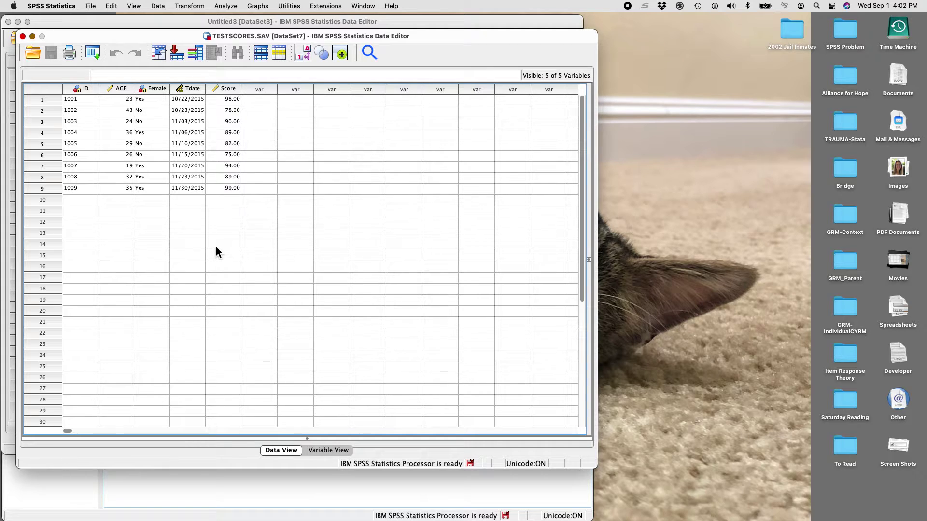
Step: Set up a Descriptives analysis with AGE and Score as the variables
left_click(226, 6)
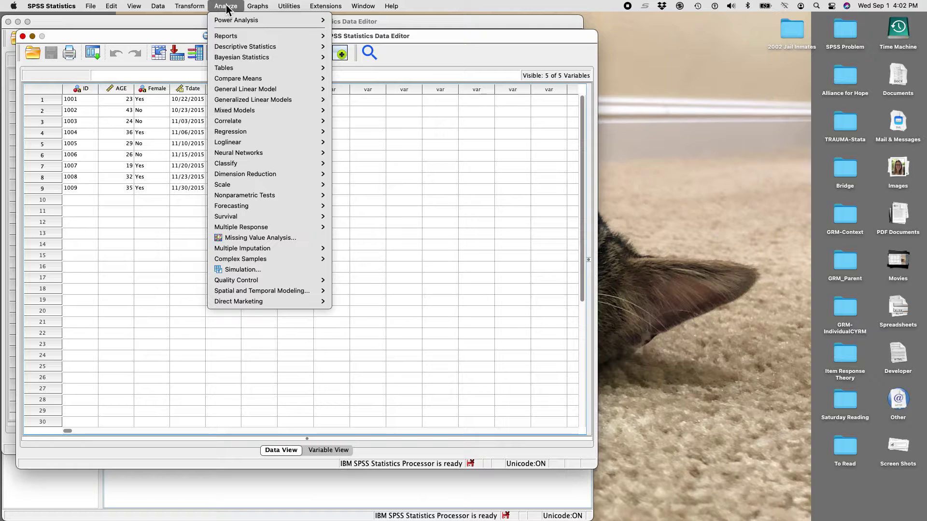
mouse_move(236, 51)
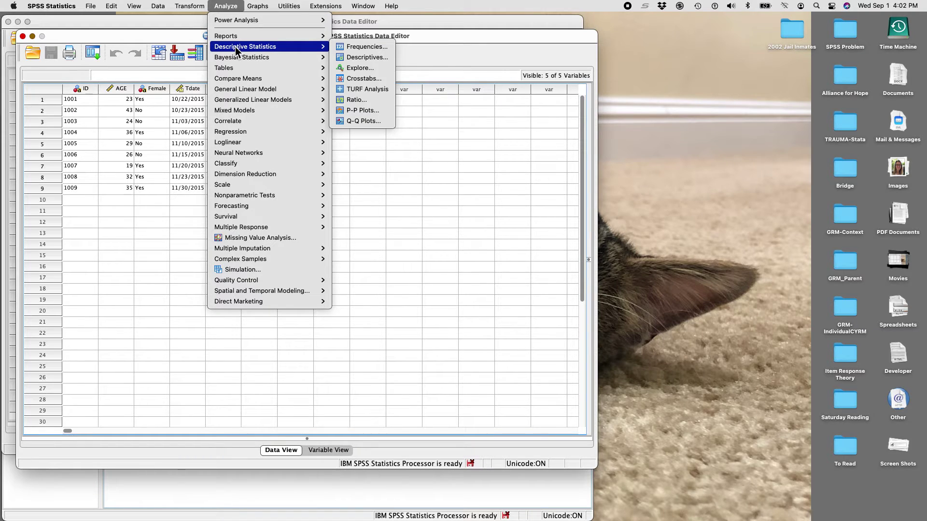
left_click(352, 58)
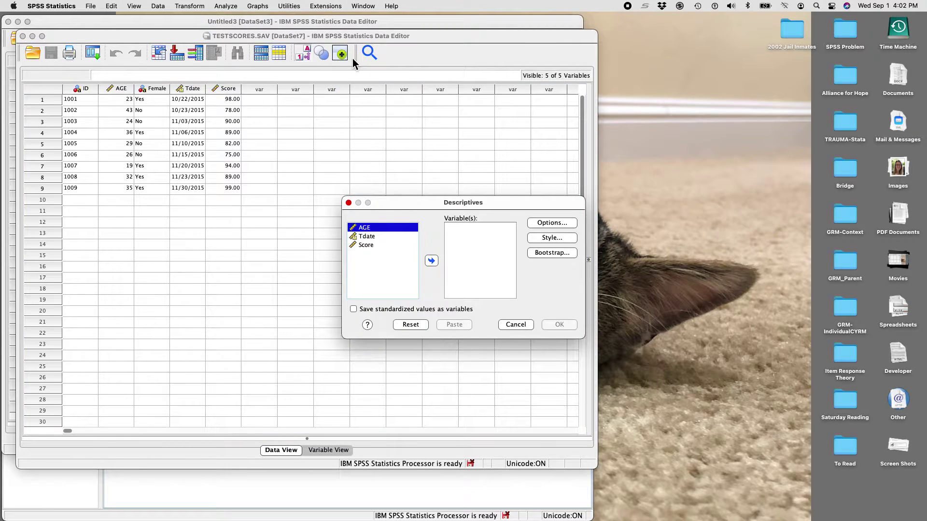
left_click(431, 262)
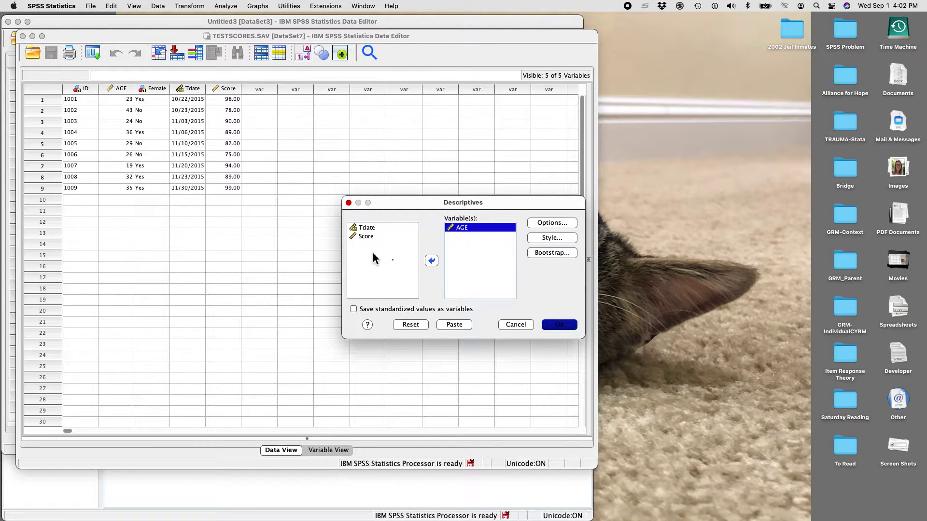
left_click(367, 237)
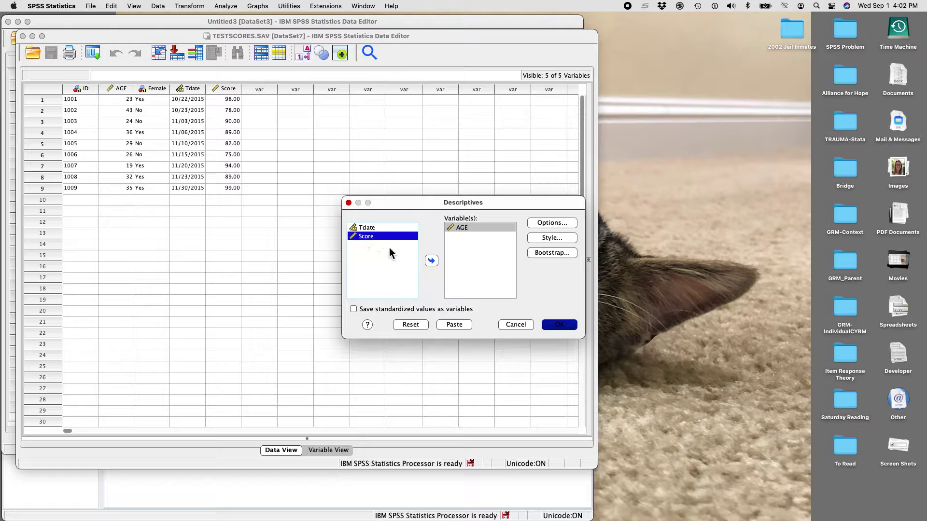
left_click(431, 262)
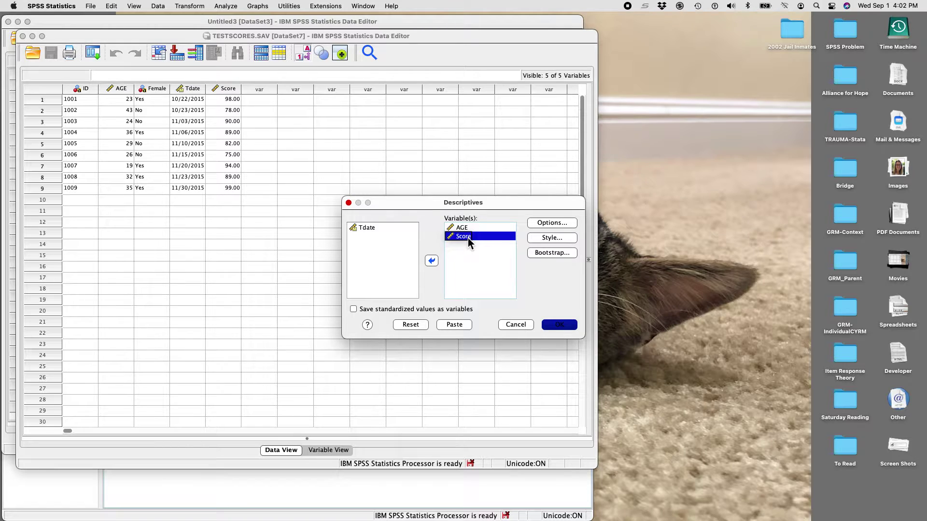
Step: Keep mean, standard deviation, minimum and maximum as the statistics and paste the Descriptives command as syntax
left_click(533, 222)
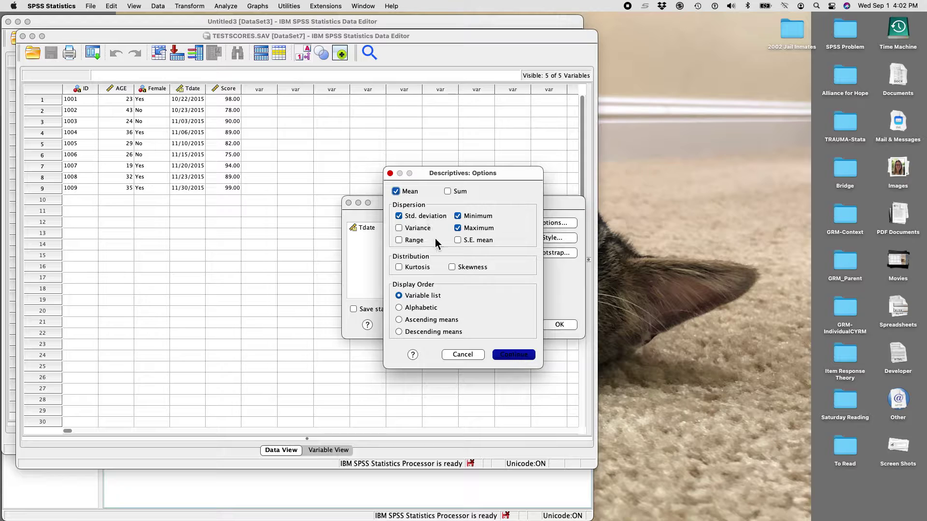
left_click(514, 354)
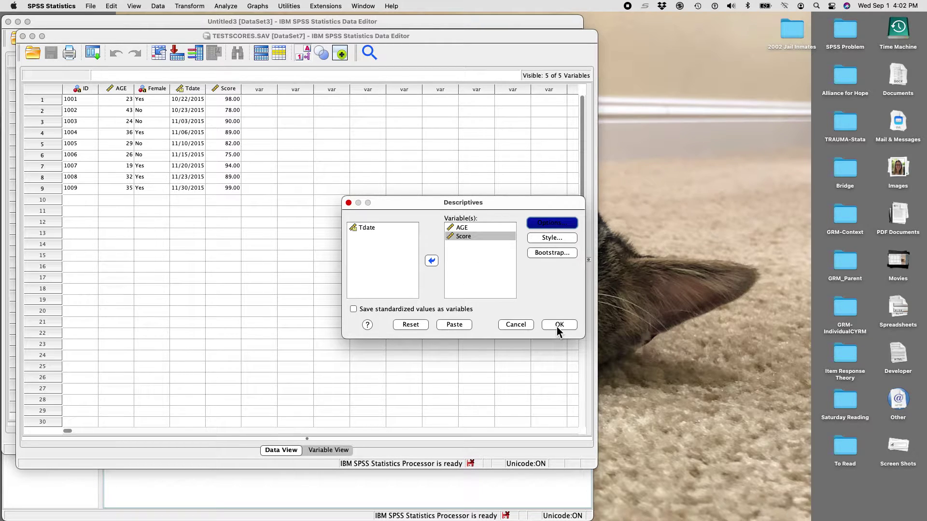
left_click(448, 326)
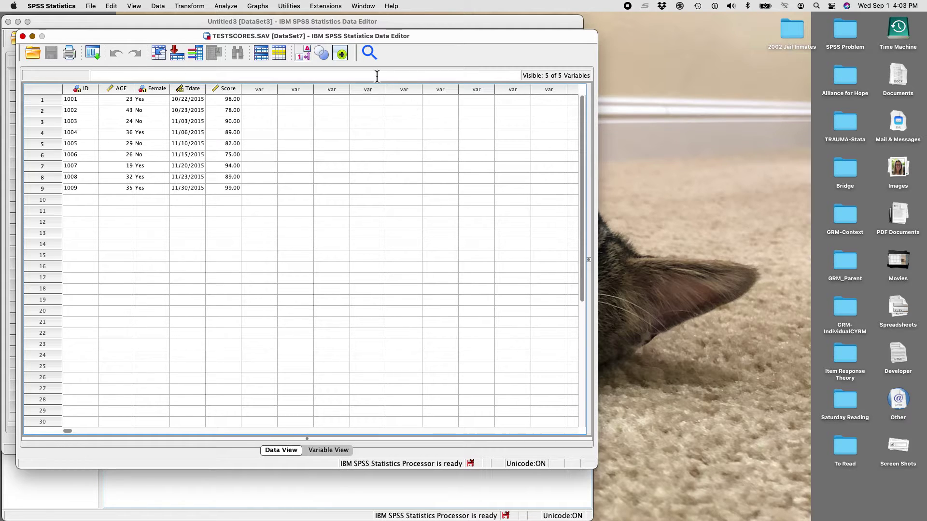
Step: Rearrange the TESTSCORES.SAV data window and bring the Output4 viewer and the Syntax1 editor into view
left_click_drag(169, 40, 198, 23)
left_click(296, 482)
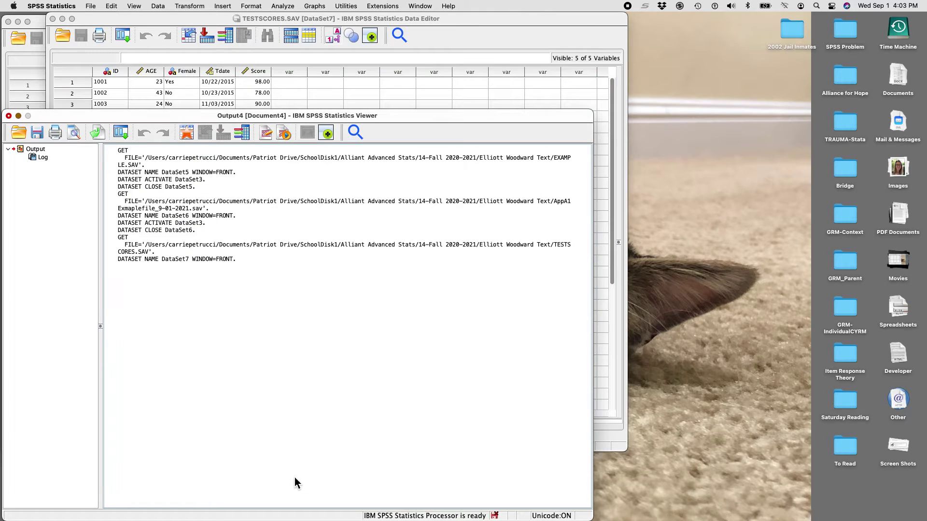
left_click(418, 6)
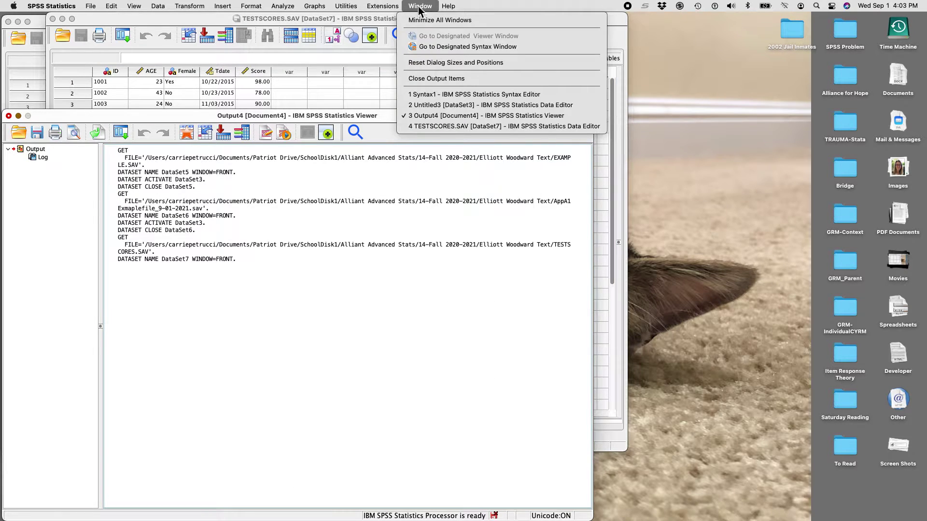
left_click(429, 97)
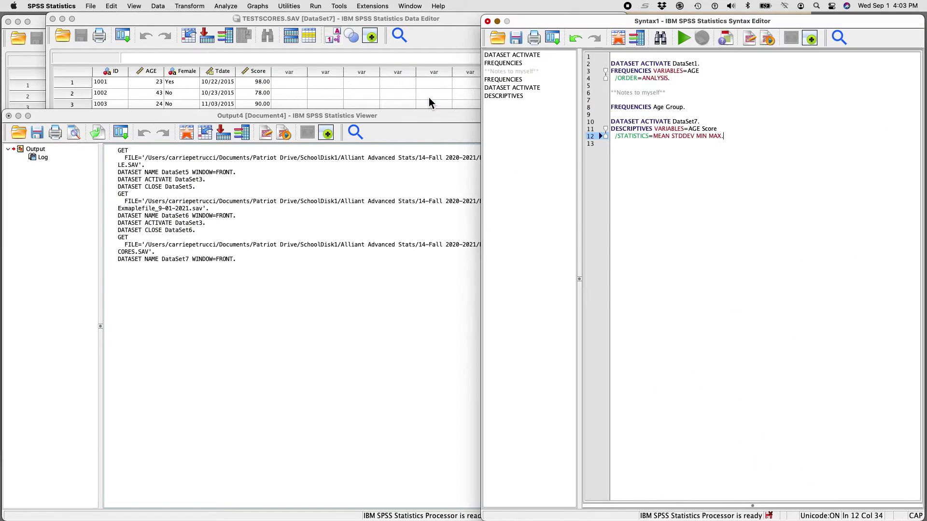
mouse_move(598, 22)
left_mouse_down()
mouse_move(553, 19)
mouse_move(597, 19)
left_mouse_up()
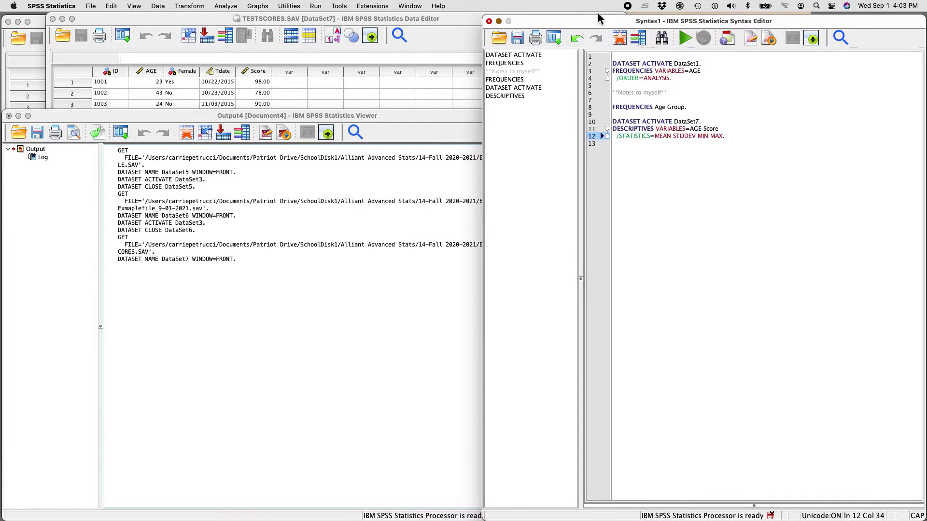
left_click(410, 6)
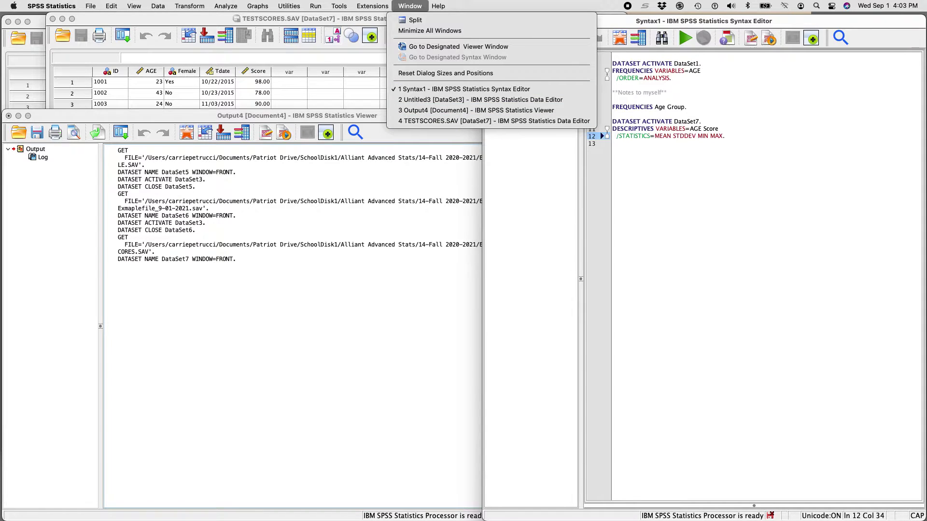
left_click(411, 7)
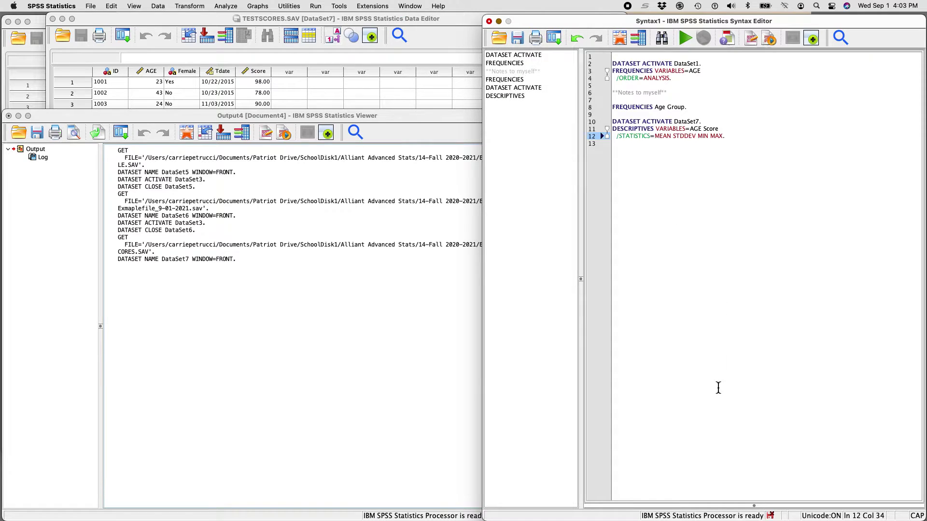
mouse_move(637, 517)
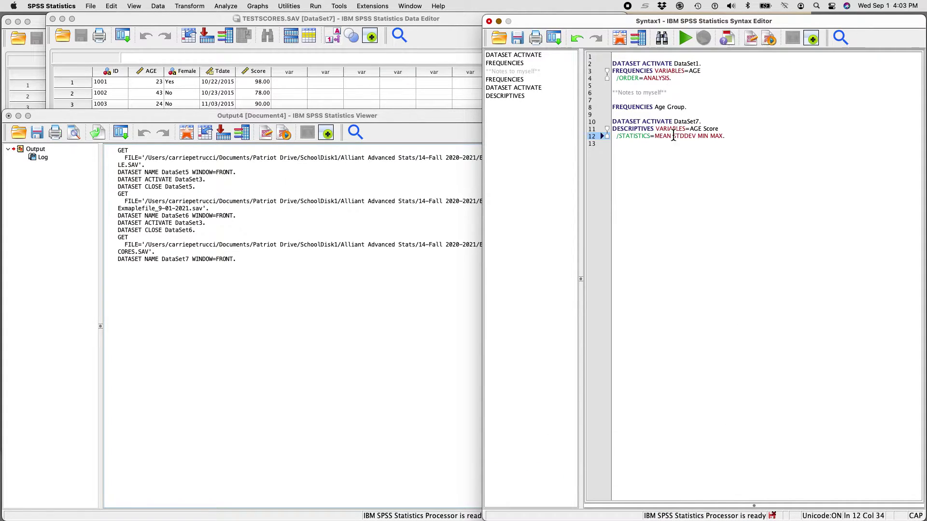
Step: Run only the DataSet7 activation and DESCRIPTIVES syntax for AGE and Score, and bring the output viewer forward
left_click_drag(612, 122, 741, 140)
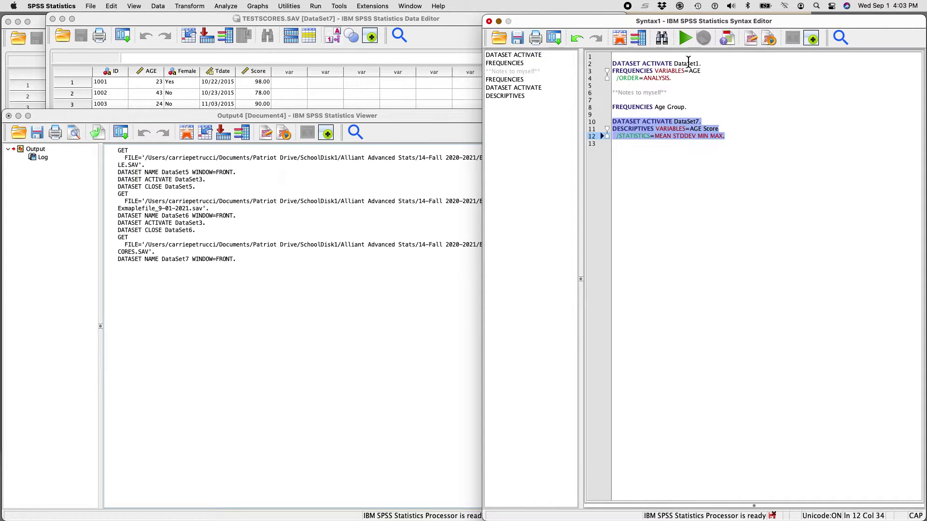
left_click(685, 37)
left_click(268, 380)
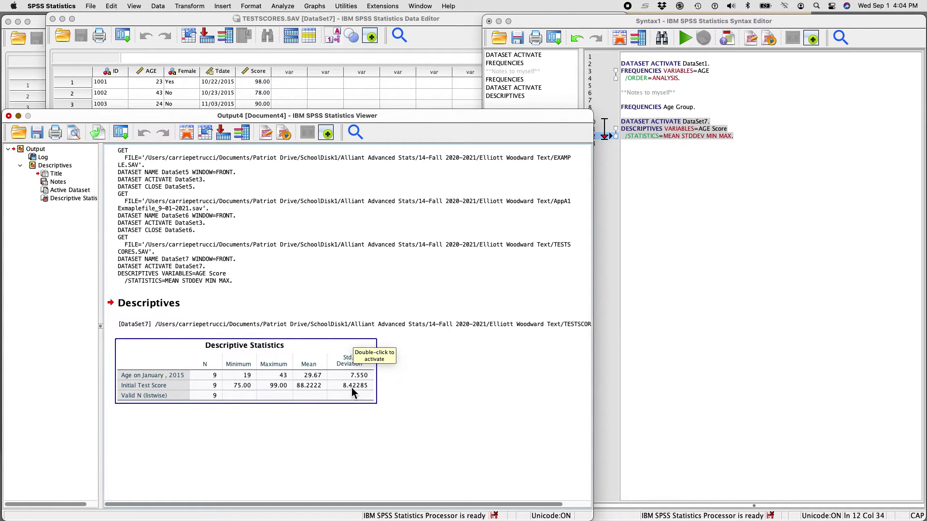
Step: Set up a Frequencies analysis with AGE and Score as the variables
left_click(282, 6)
mouse_move(314, 47)
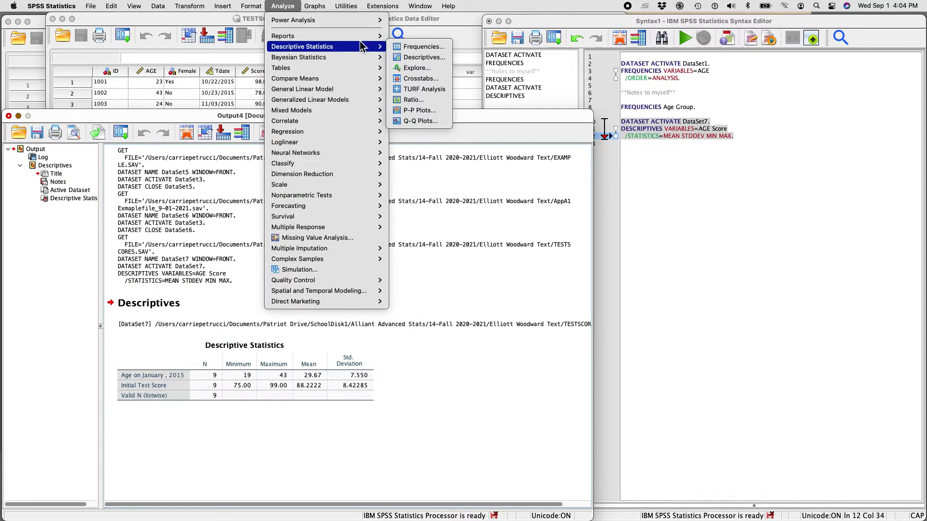
left_click(415, 47)
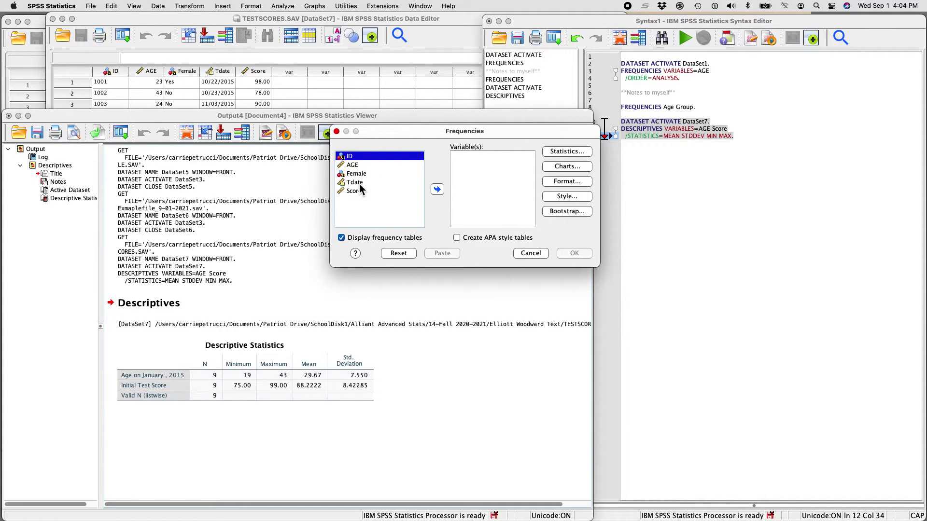
left_click(357, 165)
left_click(438, 190)
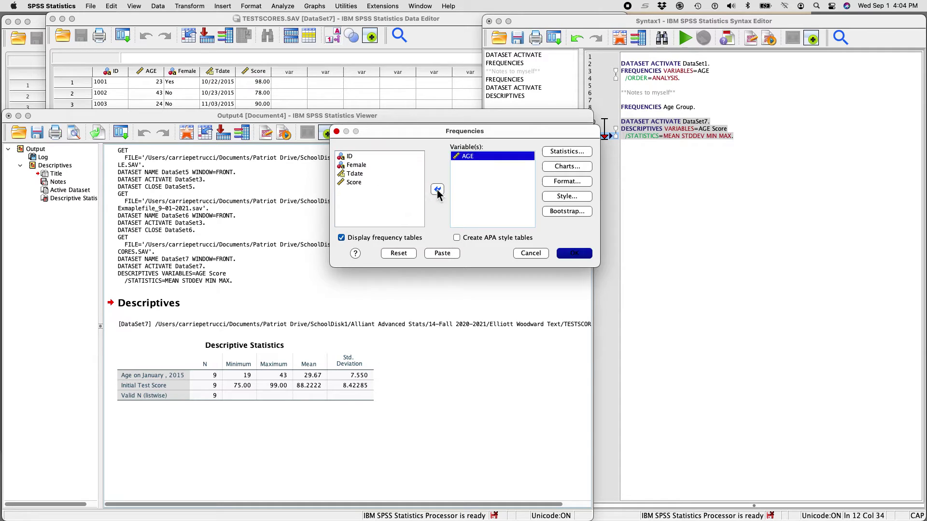
left_click(353, 182)
left_click(437, 189)
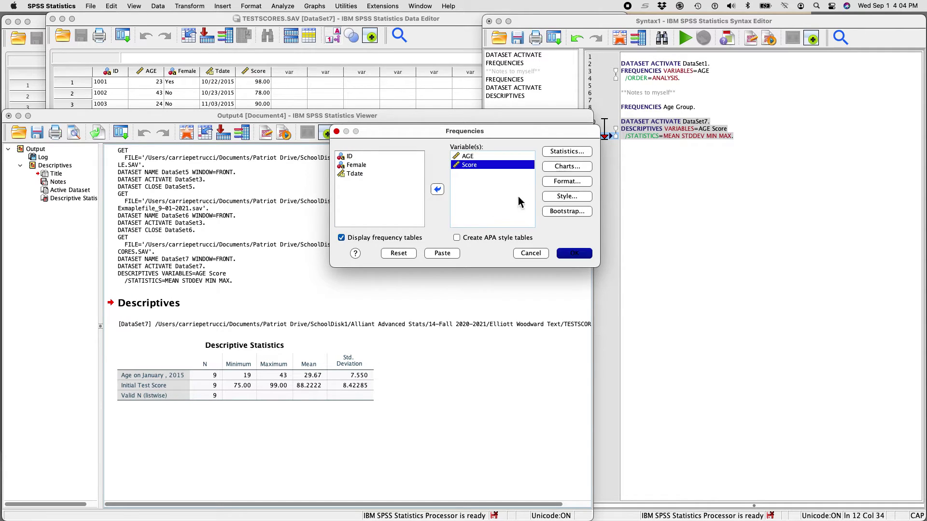
Step: Request mean, median, mode, standard deviation, minimum and maximum for the Frequencies analysis and run it
left_click(580, 152)
left_click(350, 155)
left_click(352, 167)
left_click(351, 180)
left_click(255, 265)
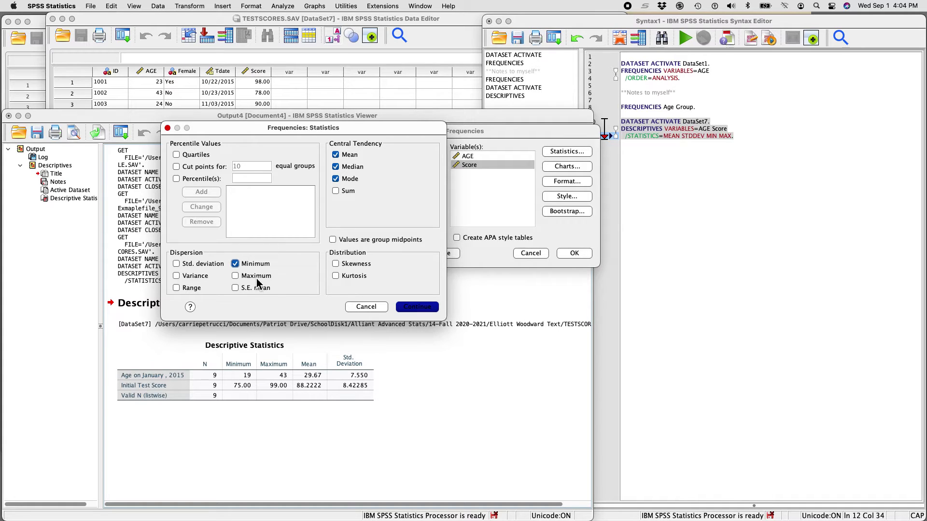
left_click(418, 307)
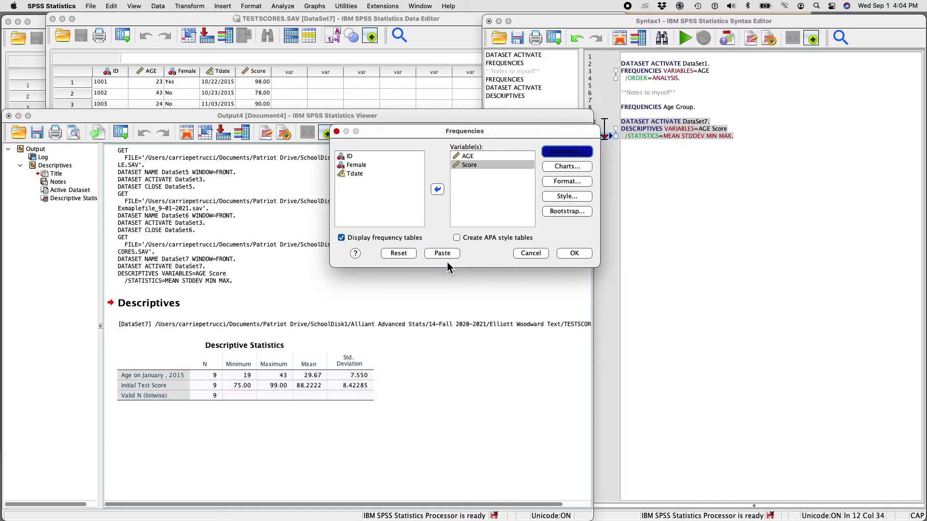
left_click(579, 254)
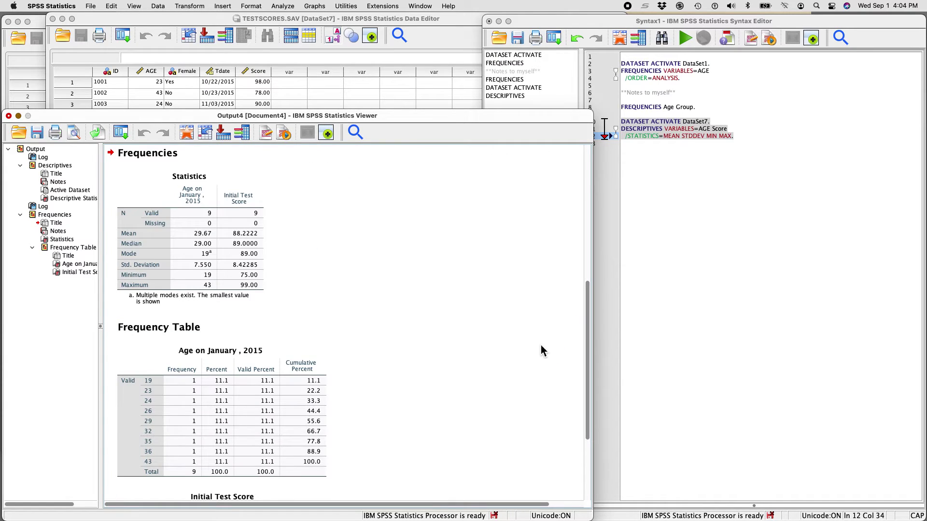
Step: Examine the Frequencies Statistics table and the frequency tables for Age on January, 2015 and Initial Test Score
scroll(530, 372, "up", 1)
left_click(194, 296)
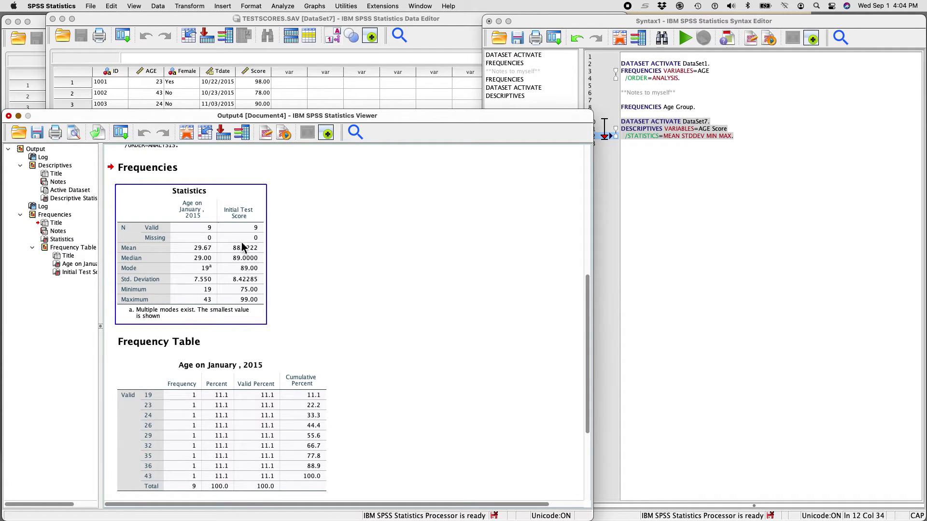
left_click(356, 358)
scroll(357, 358, "down", 5)
left_click(192, 352)
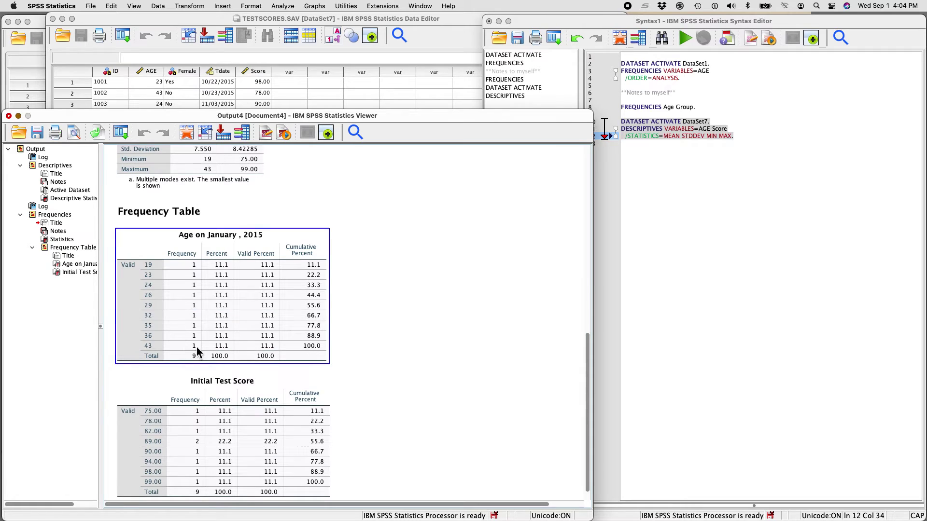
left_click(249, 386)
scroll(251, 386, "down", 1)
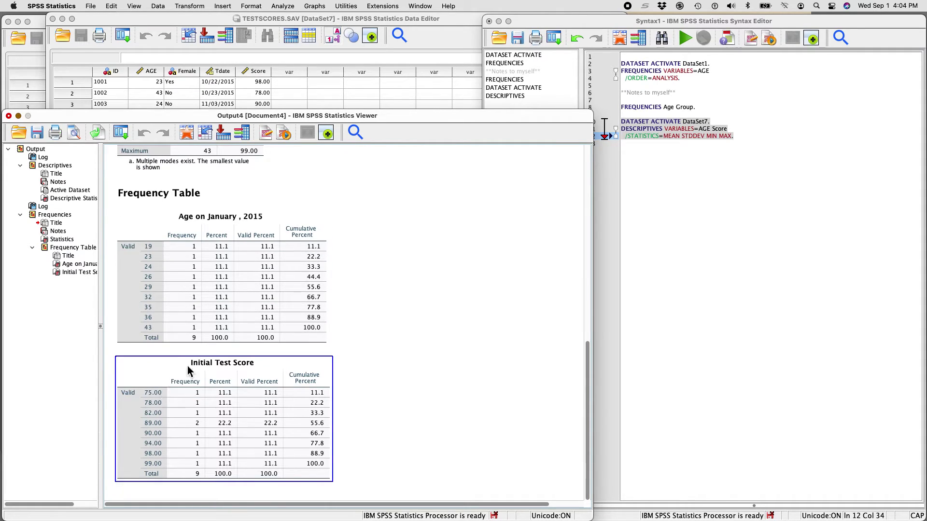
left_click(207, 274)
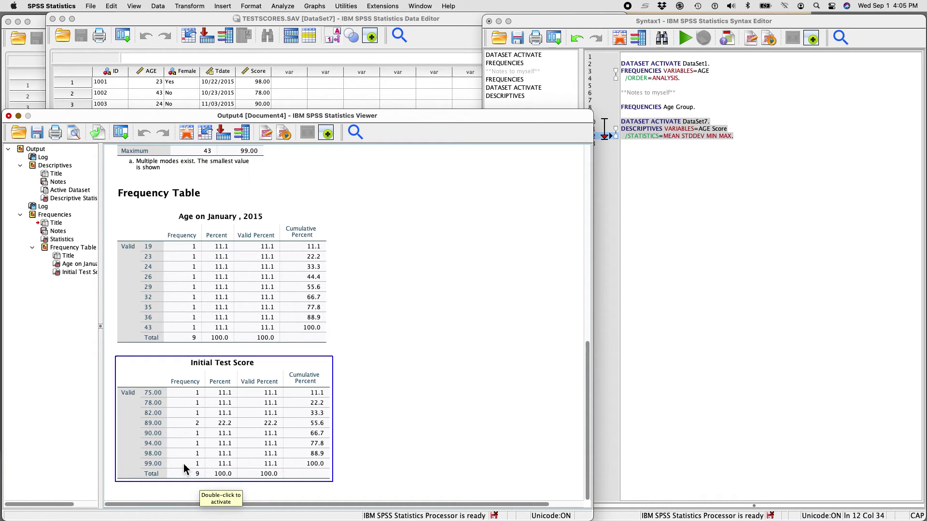
left_click(394, 367)
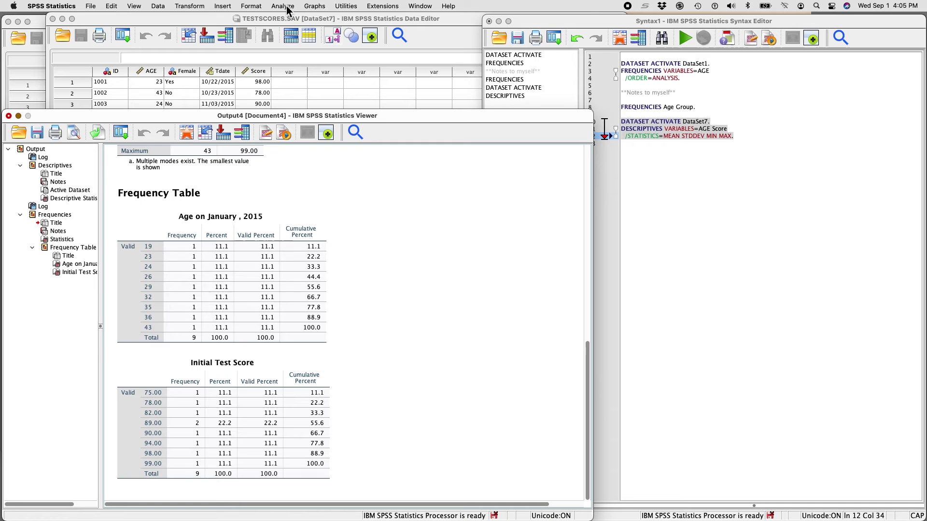
Step: Compare the Descriptive Statistics table with the Frequencies statistics and frequency tables in the output
scroll(288, 330, "up", 10)
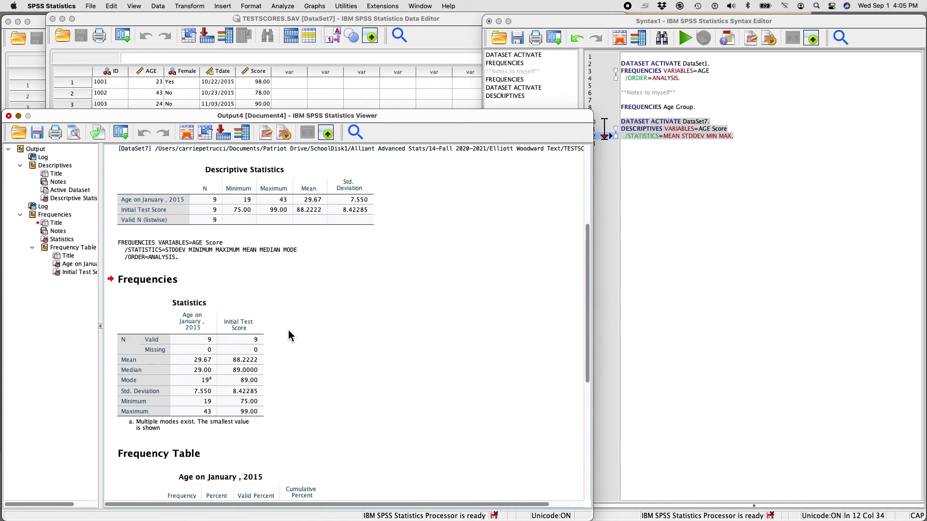
scroll(288, 330, "up", 1)
left_click(283, 223)
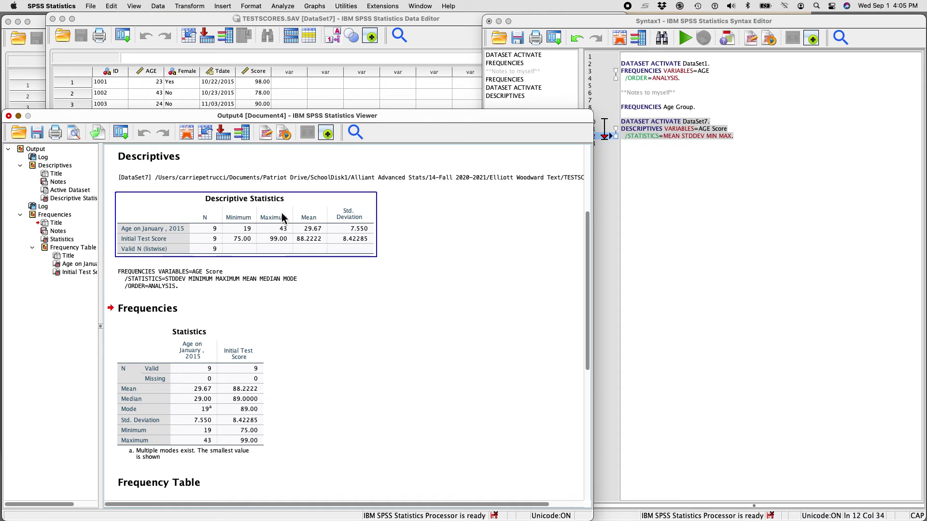
left_click(214, 353)
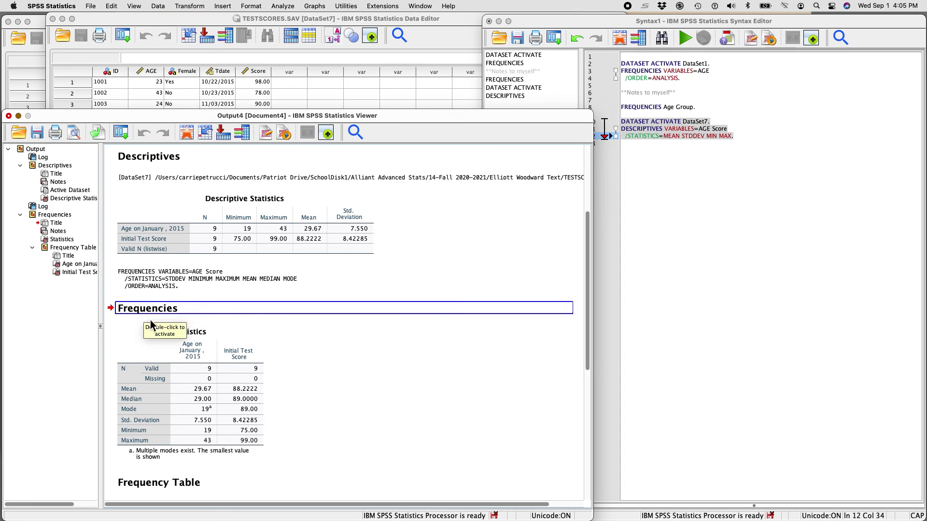
scroll(221, 396, "down", 5)
left_click(221, 396)
scroll(221, 396, "down", 2)
left_click(217, 386)
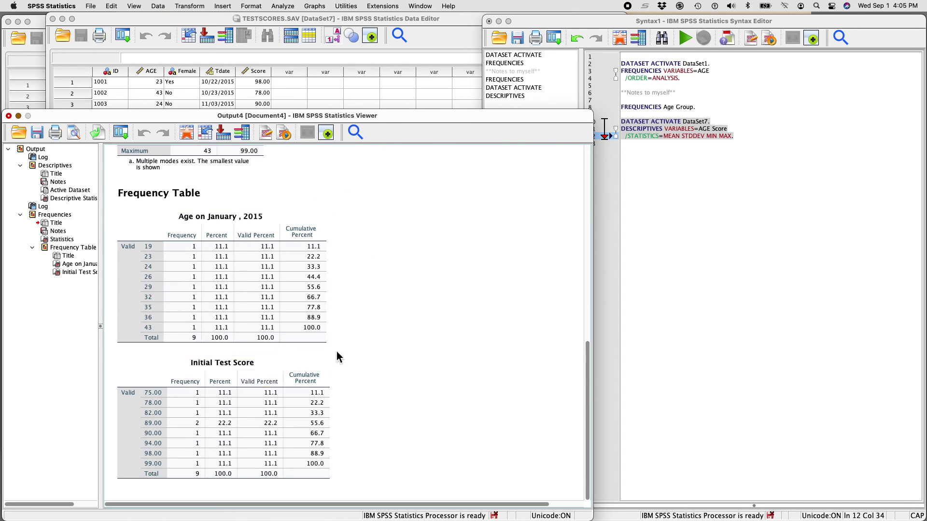
Step: Return to the Descriptives output and select the logged FREQUENCIES syntax for AGE and Score beneath it
scroll(352, 346, "up", 10)
left_click(352, 345)
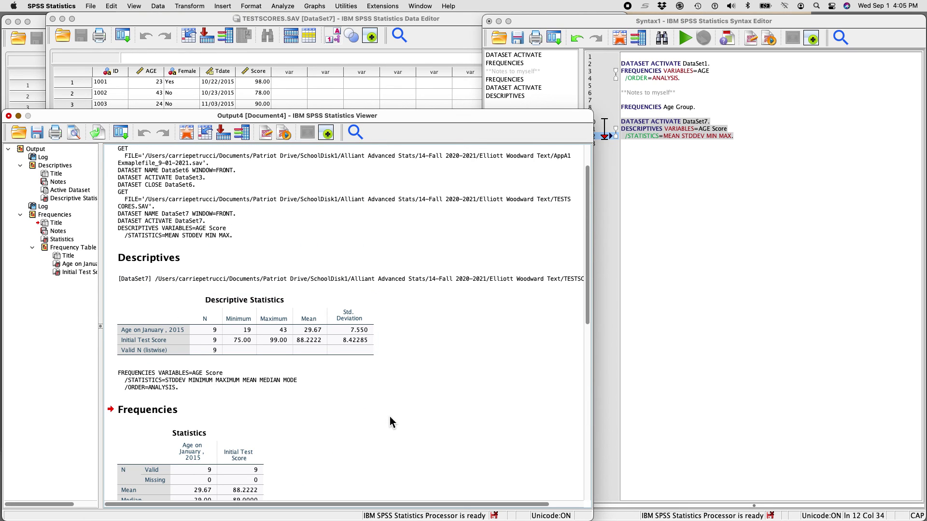
left_click(405, 392)
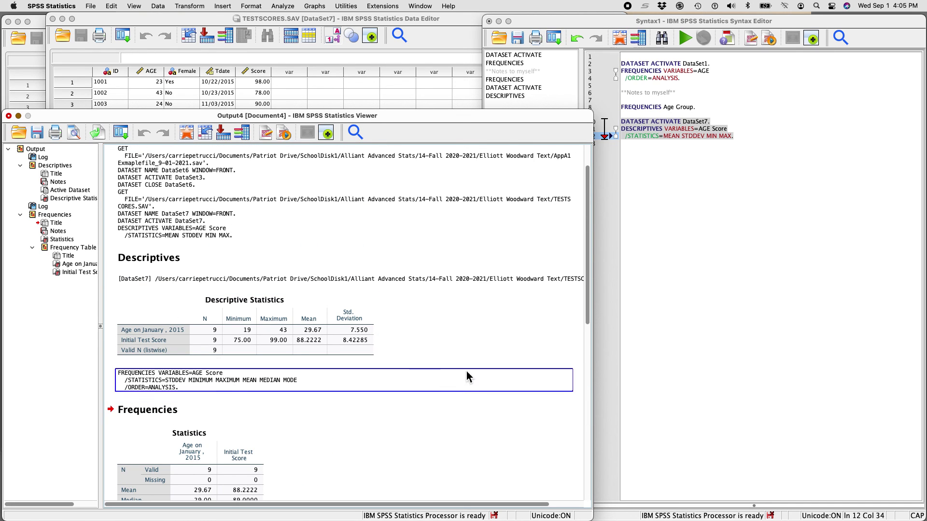